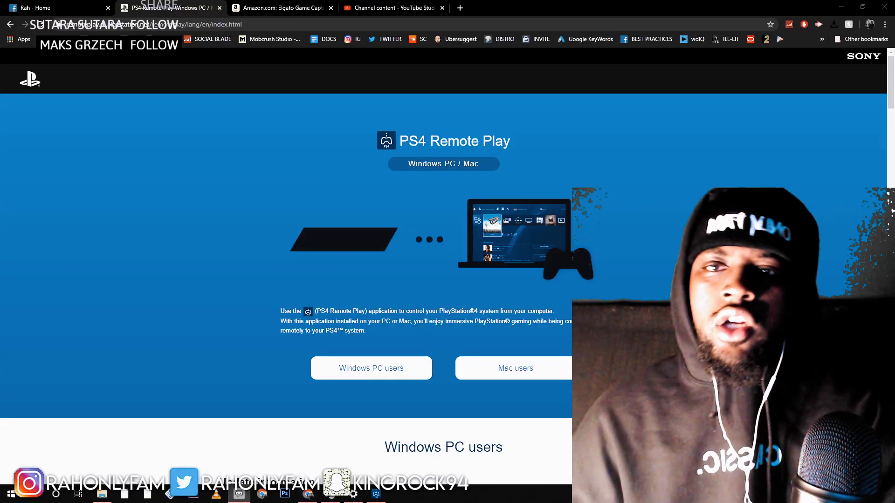
Go back to the Google results and reopen the official PS4 Remote Play page.
{"action": "left_click", "coordinate": [10, 26]}
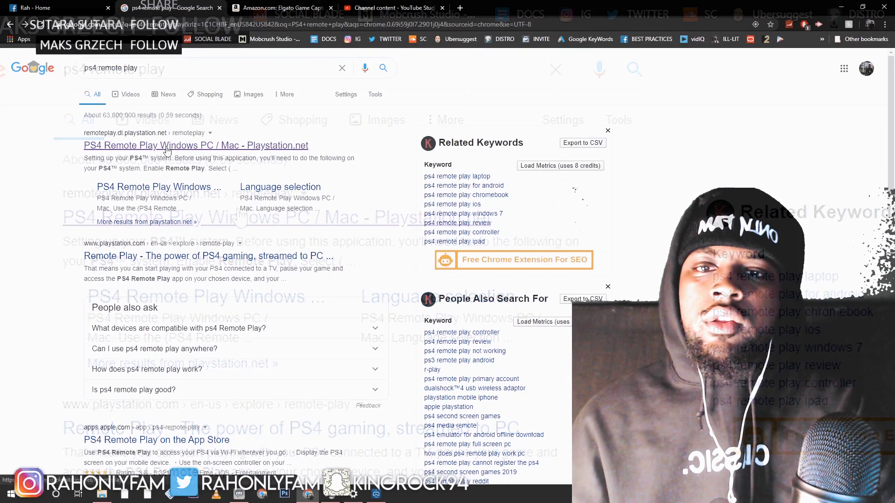
{"action": "left_click", "coordinate": [167, 147]}
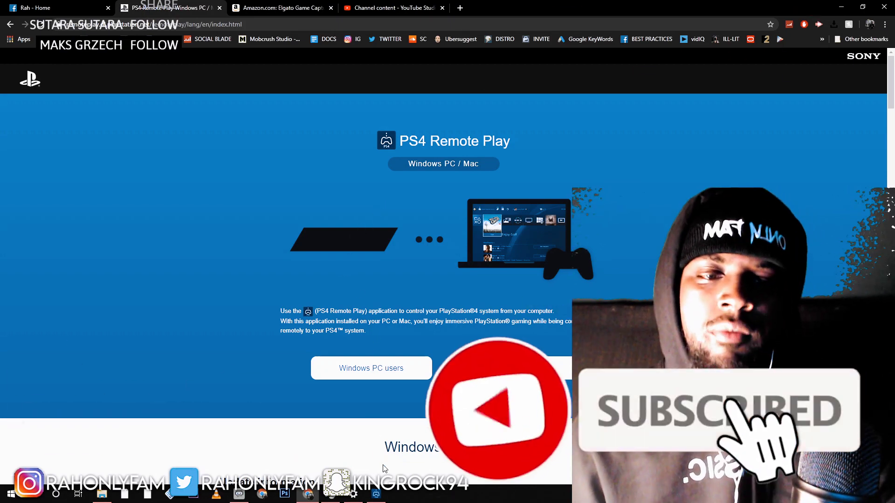
Move the PS4 Remote Play window to the upper-left of the screen and open its settings.
{"action": "mouse_move", "coordinate": [413, 285]}
{"action": "left_mouse_down"}
{"action": "mouse_move", "coordinate": [385, 181]}
{"action": "mouse_move", "coordinate": [338, 114]}
{"action": "left_mouse_up"}
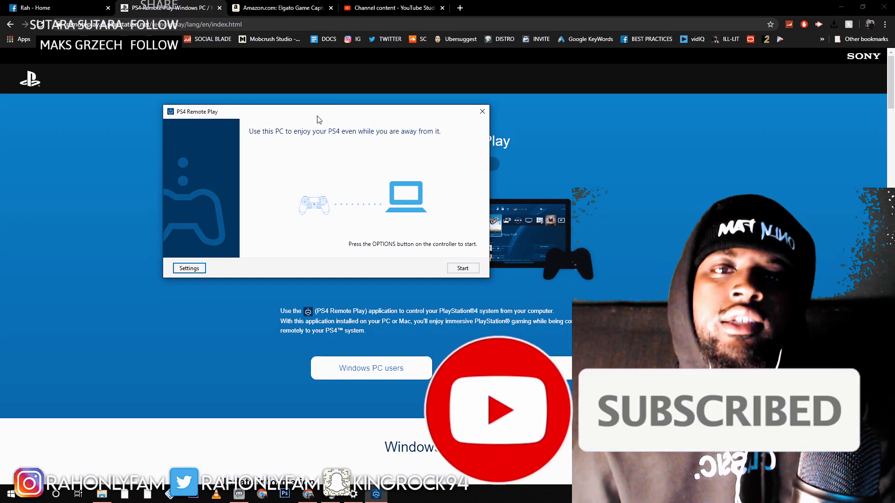
{"action": "left_click_drag", "start_coordinate": [224, 113], "coordinate": [176, 107]}
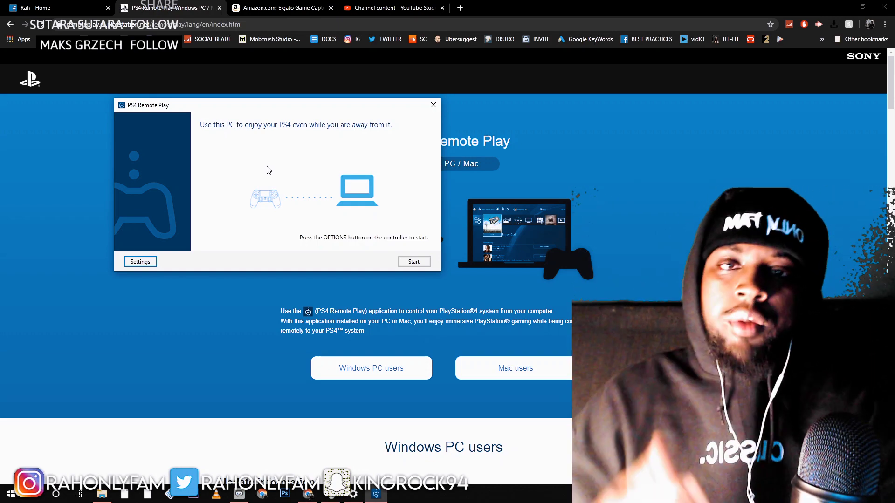
{"action": "left_click", "coordinate": [141, 262]}
{"action": "left_click", "coordinate": [223, 56]}
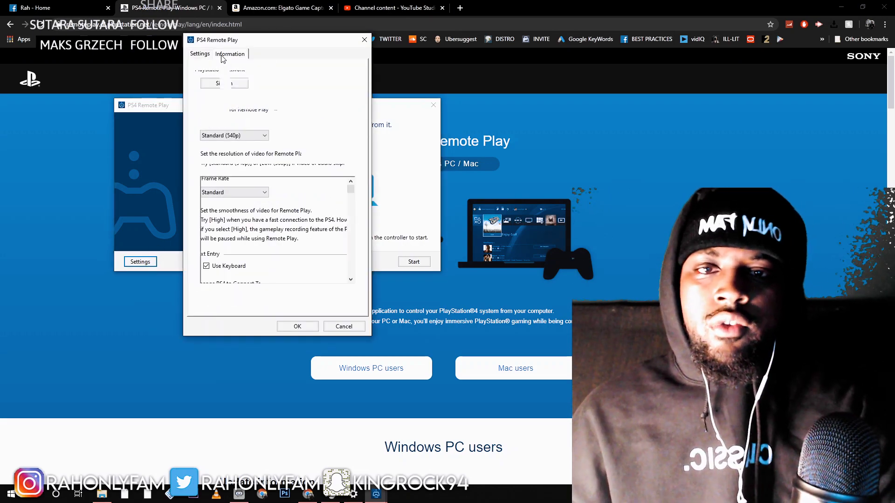
{"action": "left_click", "coordinate": [209, 55]}
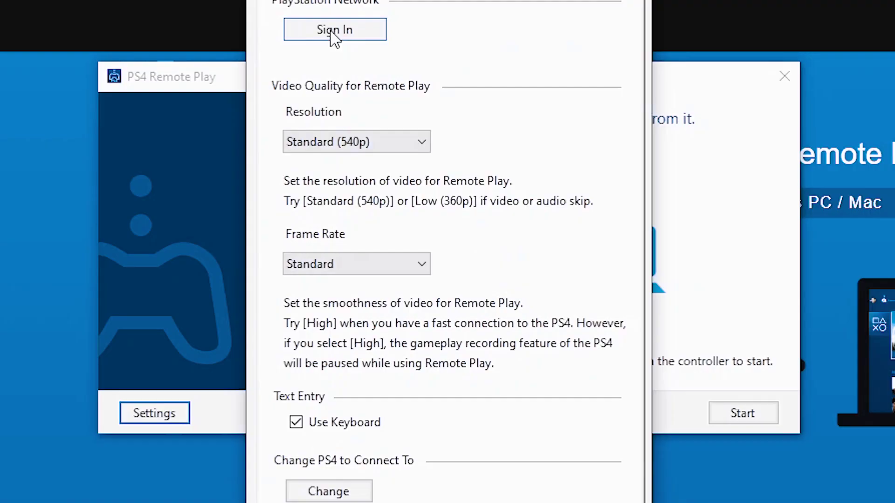
{"action": "left_click", "coordinate": [357, 137]}
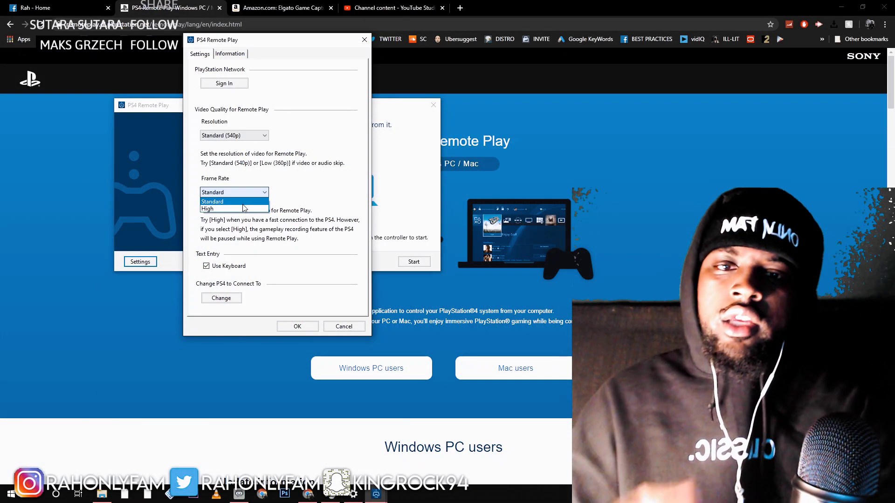
{"action": "left_click", "coordinate": [292, 181]}
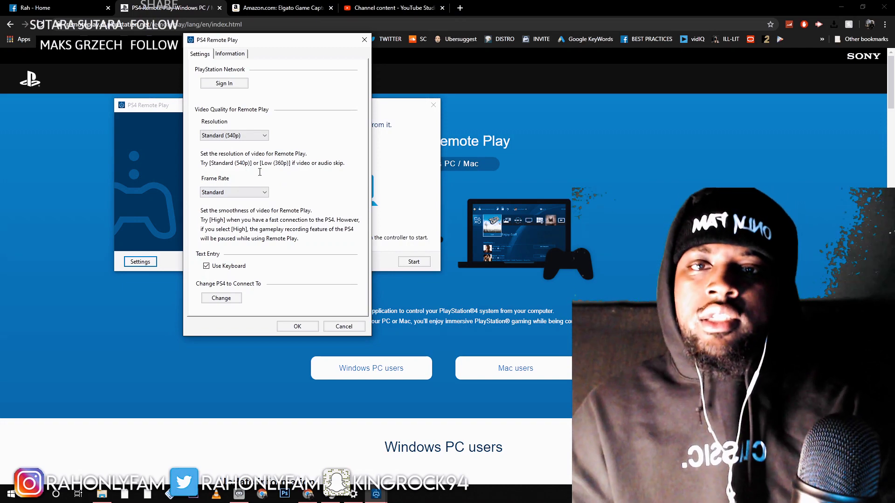
{"action": "left_click", "coordinate": [260, 191]}
{"action": "left_click", "coordinate": [257, 249]}
{"action": "key", "text": "Return"}
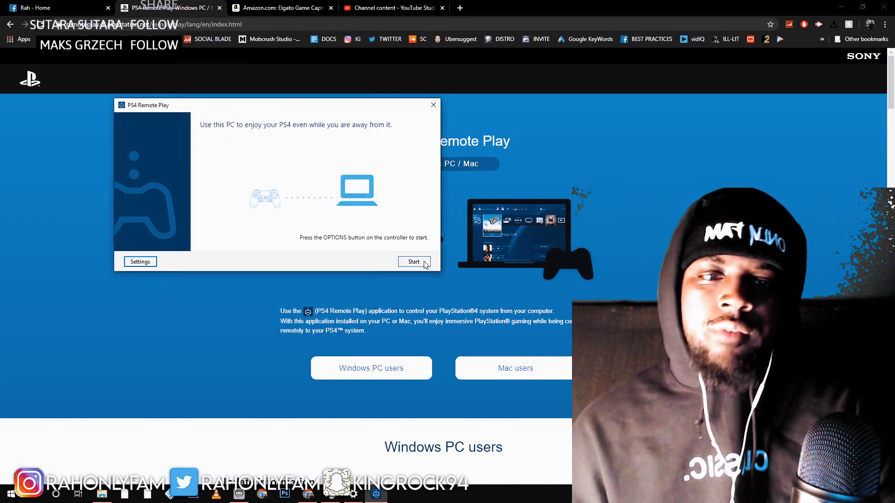
Start the connection so PS4 Remote Play searches for the PS4.
{"action": "left_click", "coordinate": [425, 265]}
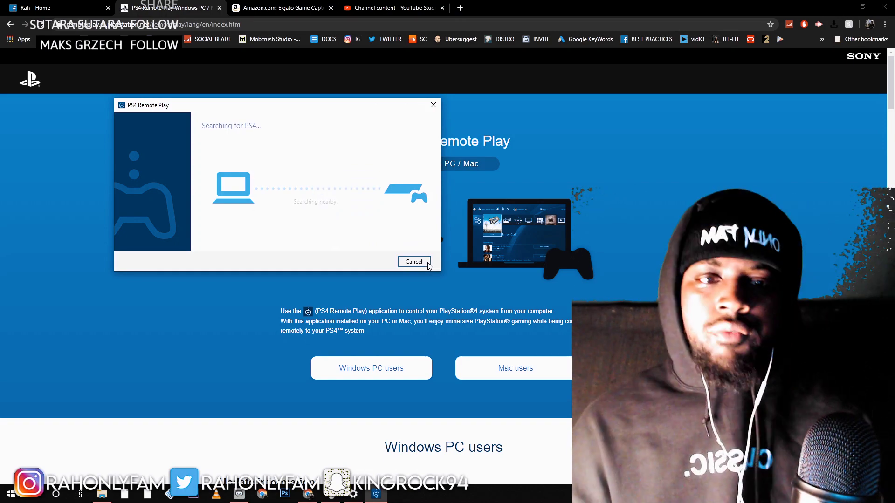